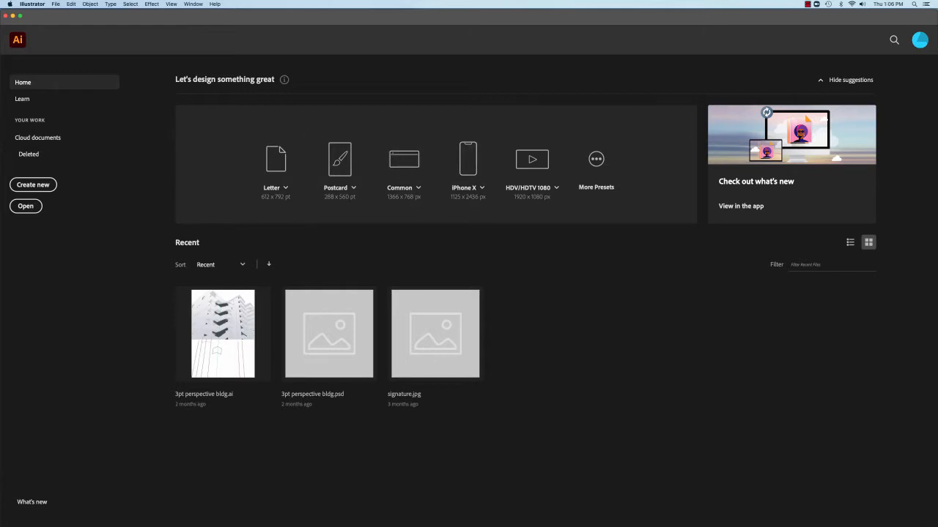
- Open "paint brush.tiff" from the Desktop and place the drawing tools closer to the artboard
{"action": "left_click", "coordinate": [55, 4]}
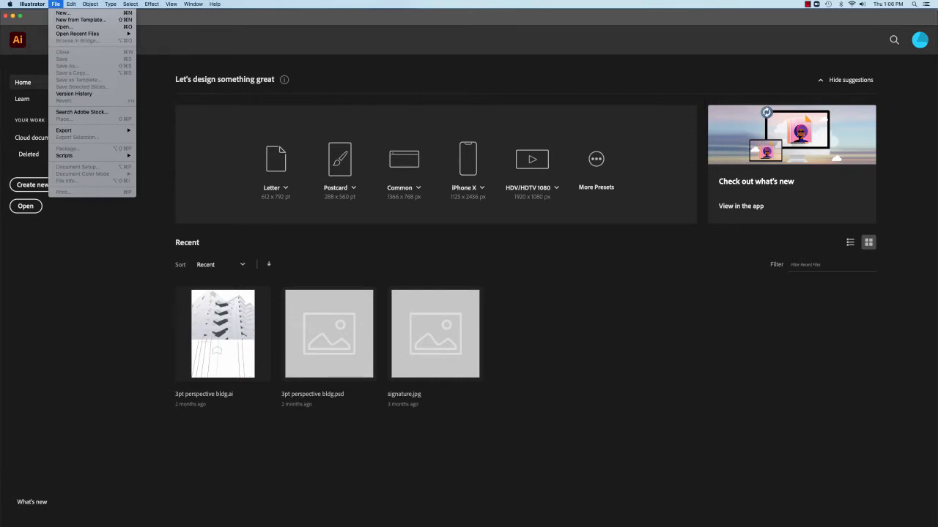
{"action": "left_click", "coordinate": [64, 26]}
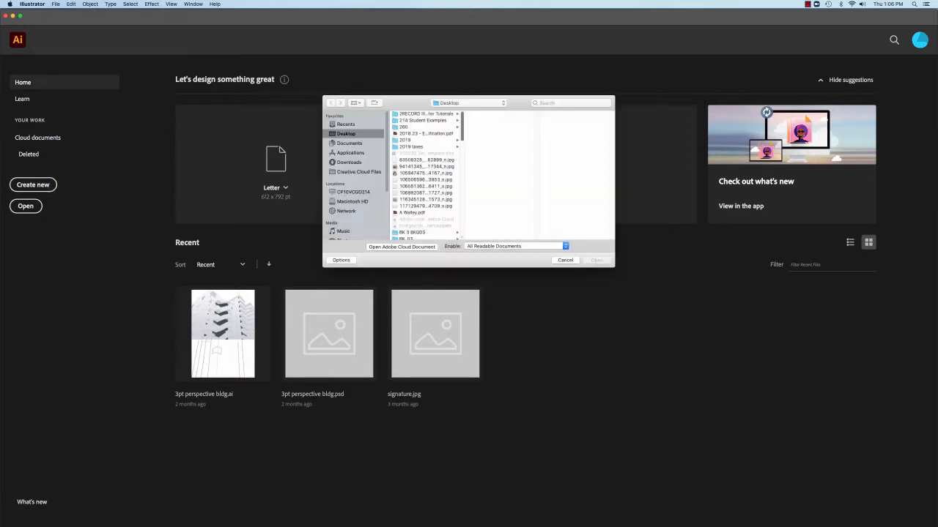
{"action": "key", "text": "p"}
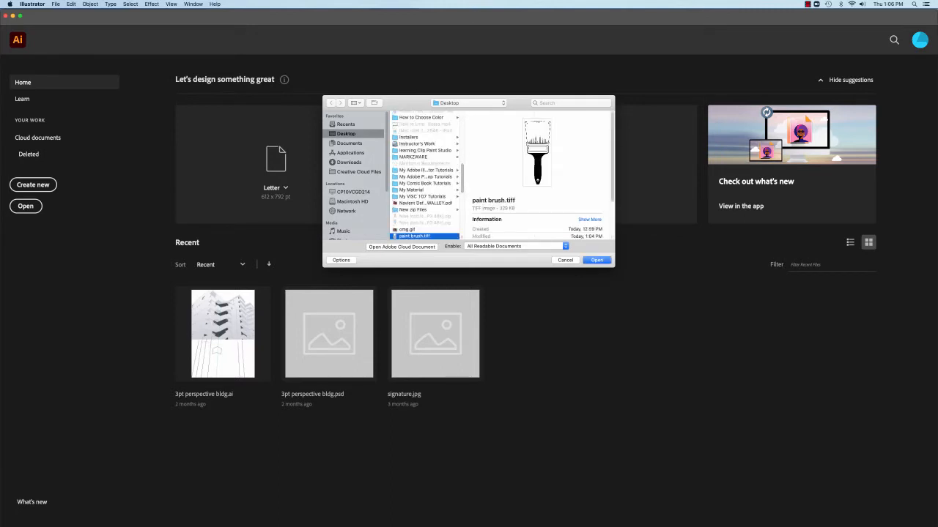
{"action": "key", "text": "Return"}
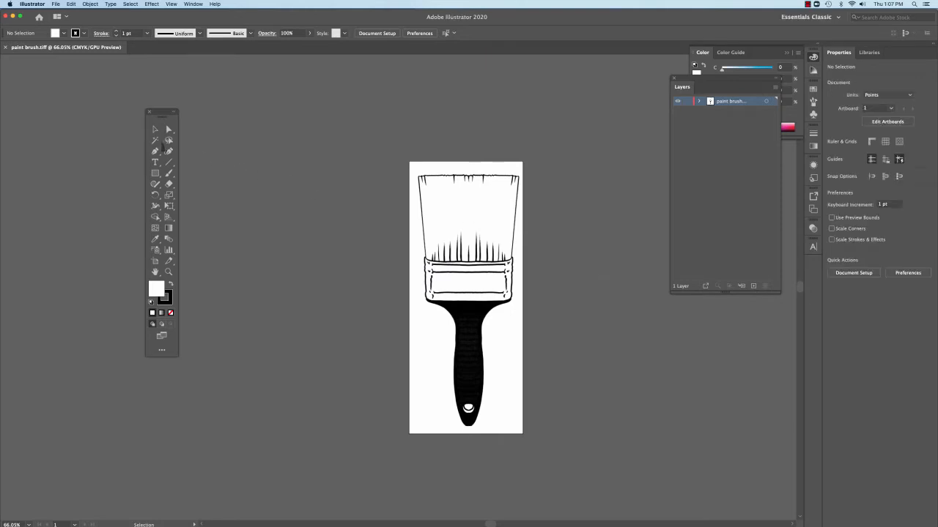
{"action": "left_click_drag", "start_coordinate": [161, 112], "coordinate": [316, 142]}
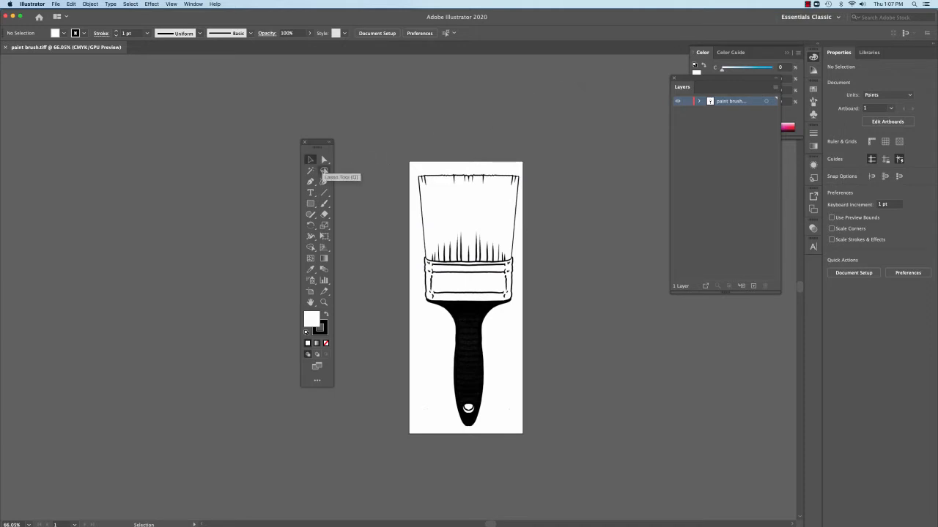
{"action": "key", "text": "super+n"}
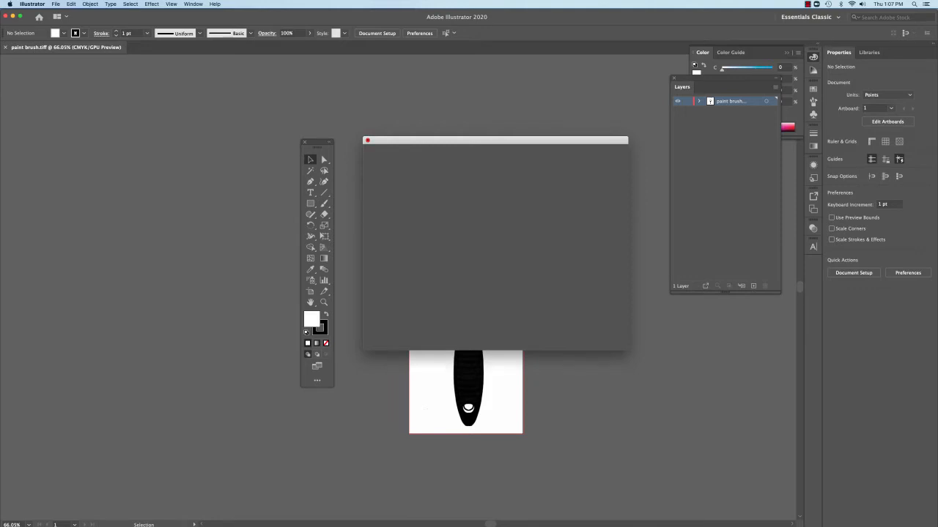
{"action": "key", "text": "Escape"}
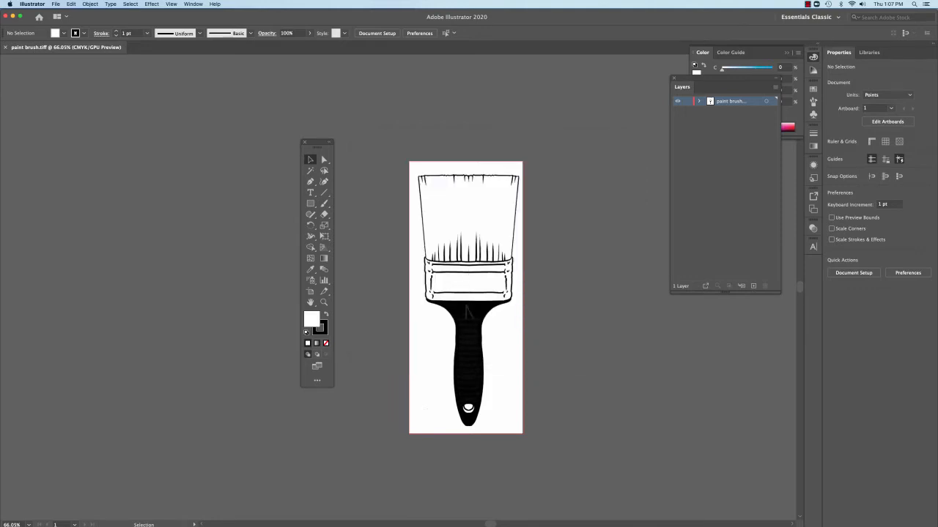
- Try tracing the paint brush image with the Shades of Gray preset, suppressing the large-image warning, and undo the trace
{"action": "left_click", "coordinate": [466, 315]}
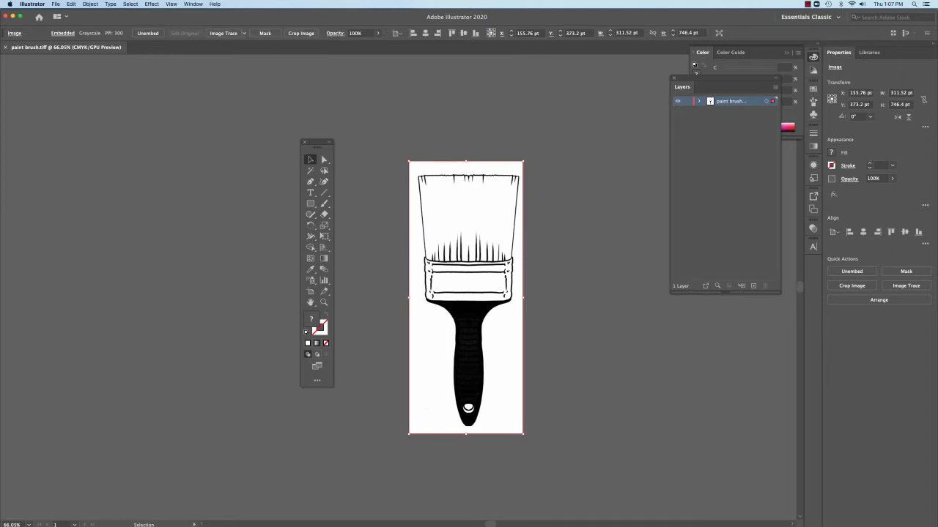
{"action": "left_click", "coordinate": [244, 33]}
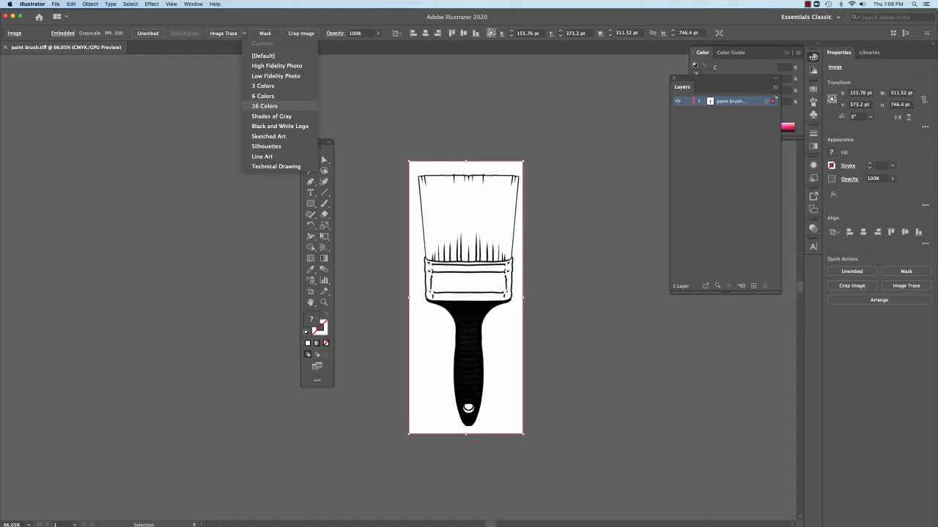
{"action": "left_click", "coordinate": [277, 116]}
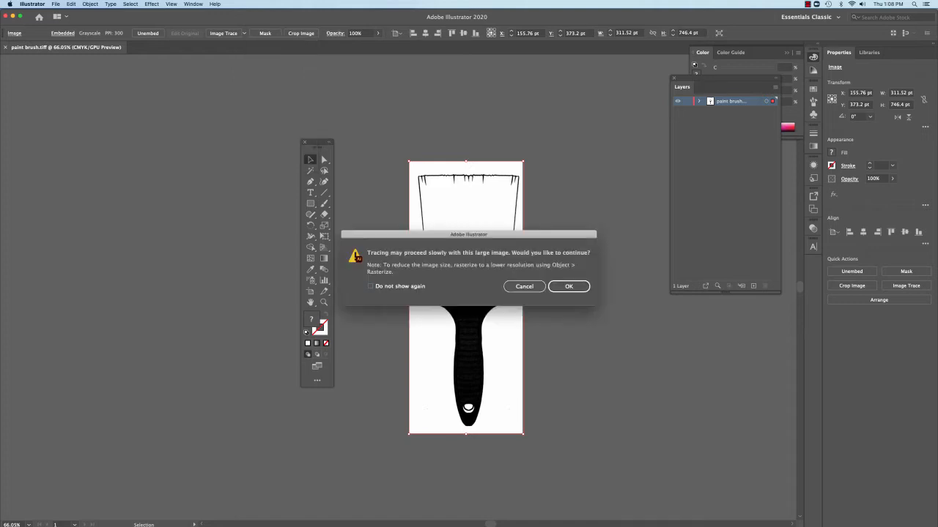
{"action": "left_click", "coordinate": [371, 286]}
{"action": "key", "text": "Return"}
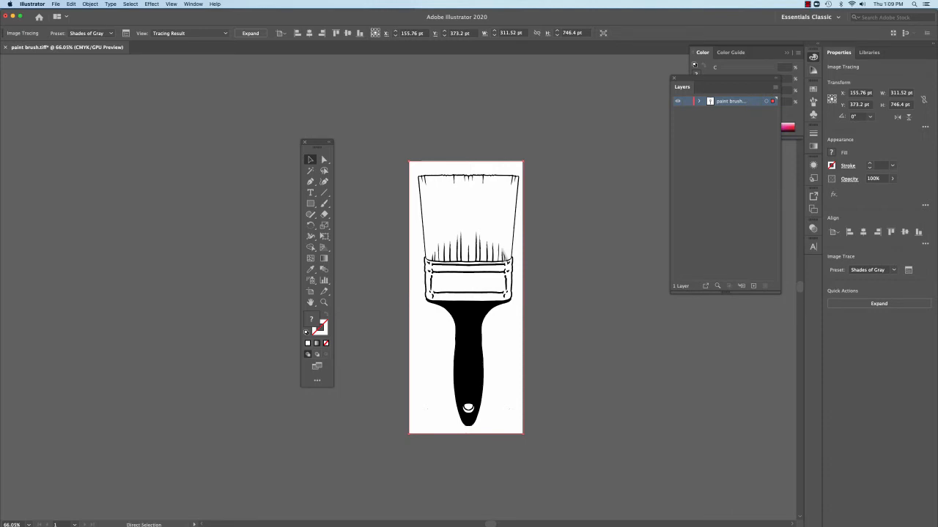
{"action": "key", "text": "super+z"}
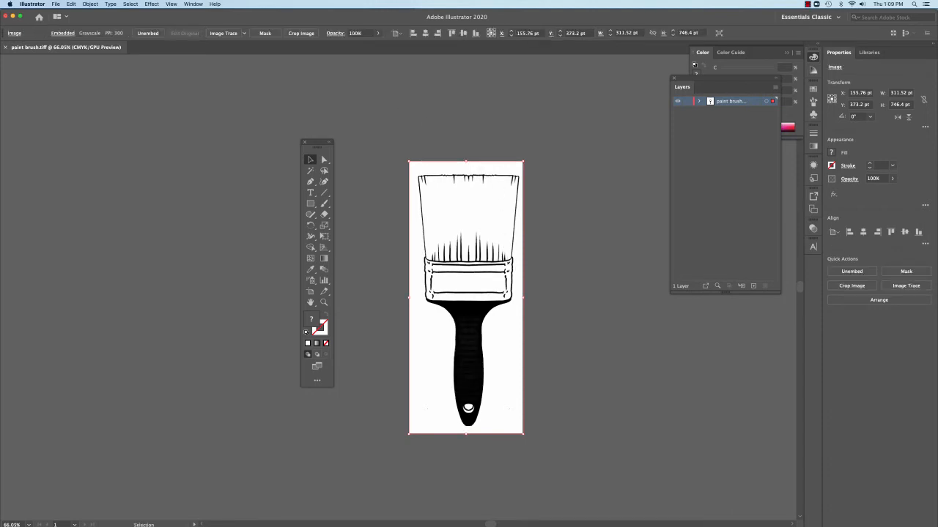
- Try tracing the paint brush image with the Line Art preset and undo the trace
{"action": "left_click", "coordinate": [244, 33]}
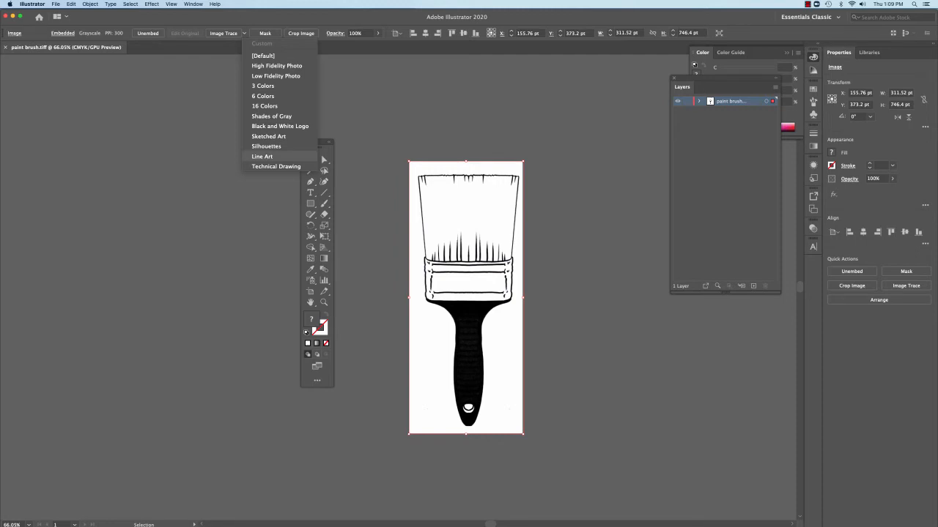
{"action": "left_click", "coordinate": [262, 156]}
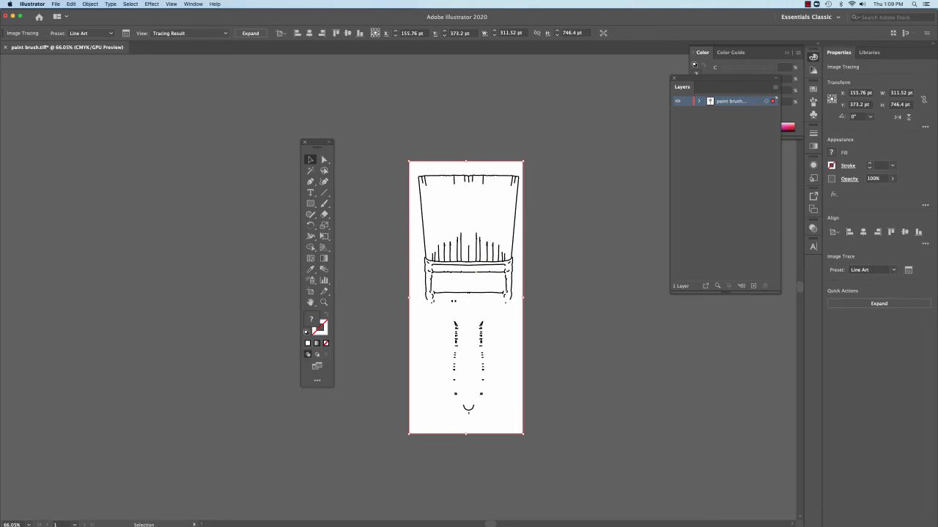
{"action": "key", "text": "super+z"}
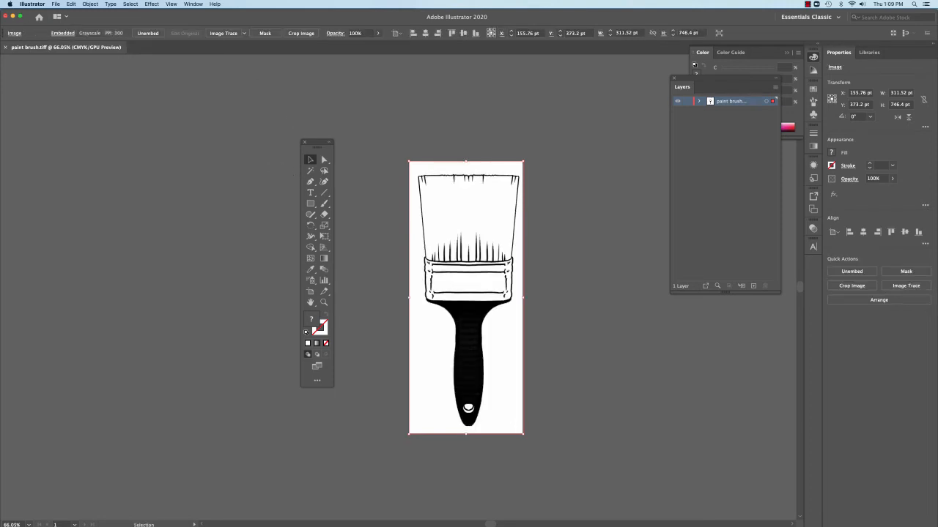
{"action": "left_click", "coordinate": [244, 33]}
{"action": "left_click", "coordinate": [244, 33]}
{"action": "left_click", "coordinate": [71, 4]}
{"action": "left_click", "coordinate": [90, 4]}
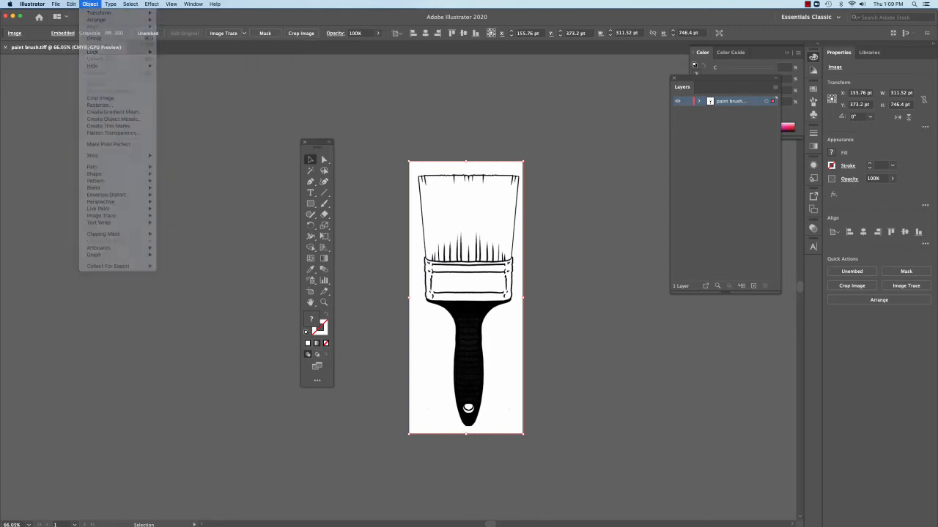
{"action": "left_click", "coordinate": [71, 4]}
{"action": "left_click", "coordinate": [94, 19]}
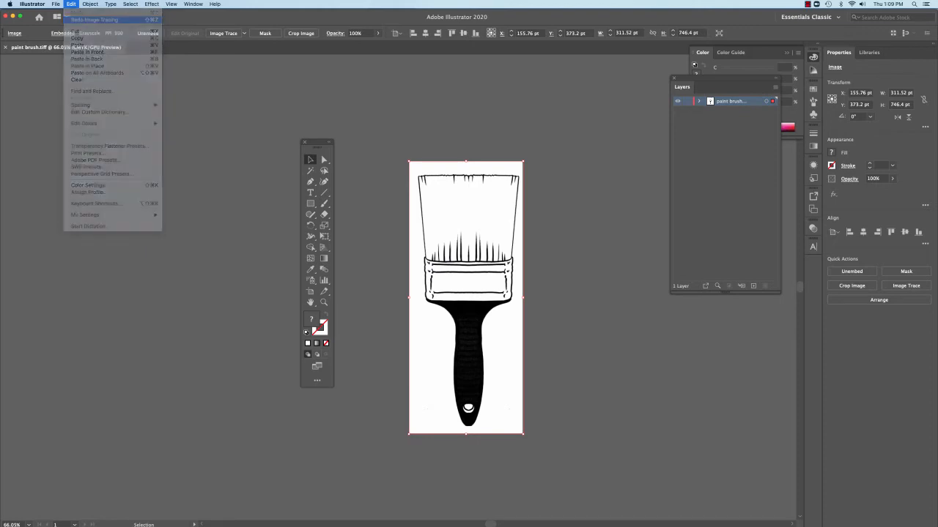
{"action": "key", "text": "super+z"}
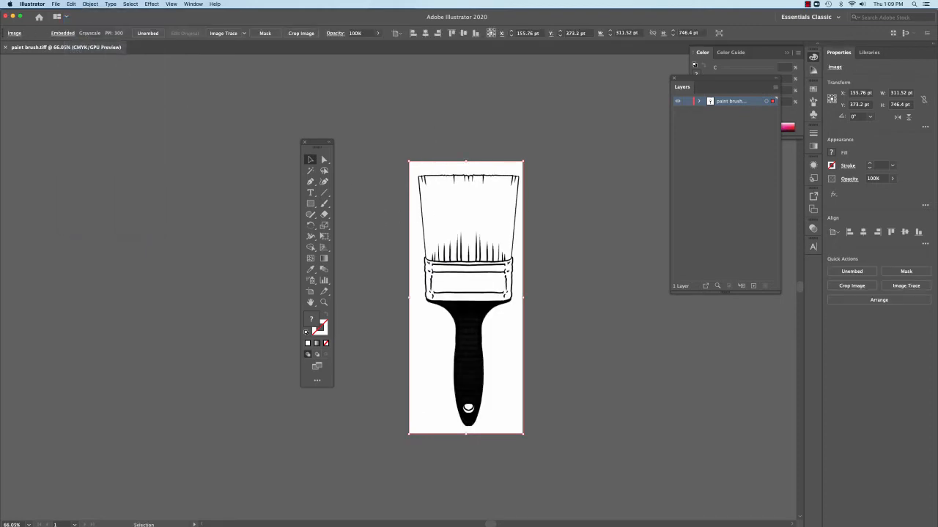
- Trace the paint brush image with the Black and White Logo preset and check it in outline view
{"action": "left_click", "coordinate": [244, 32]}
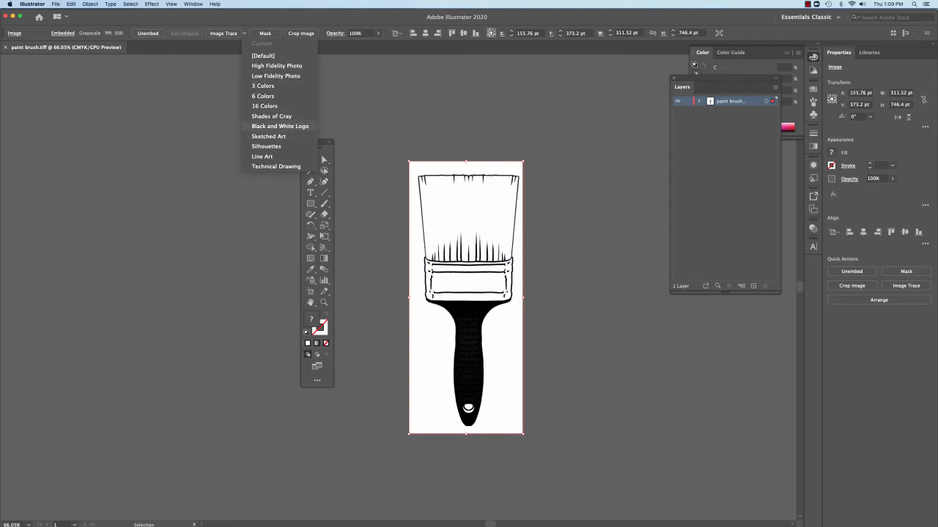
{"action": "left_click", "coordinate": [279, 126]}
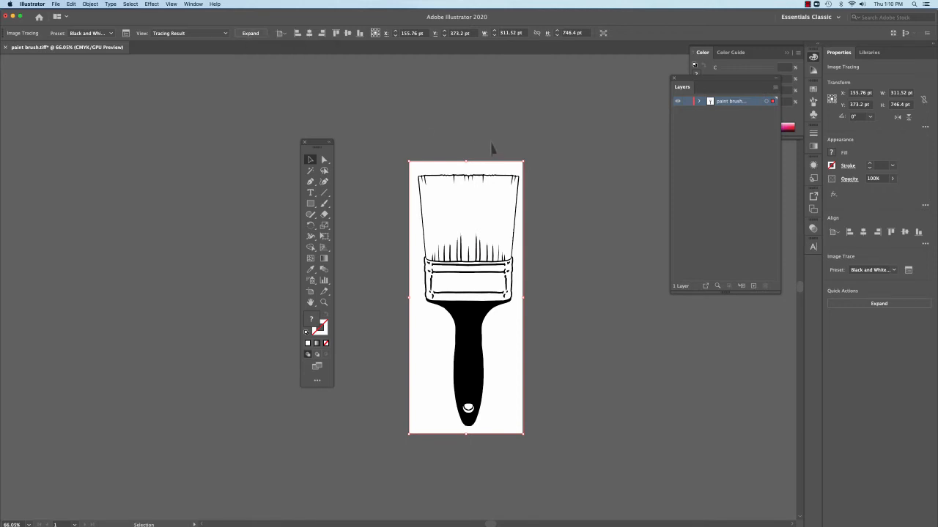
{"action": "key", "text": "a"}
{"action": "key", "text": "super+y"}
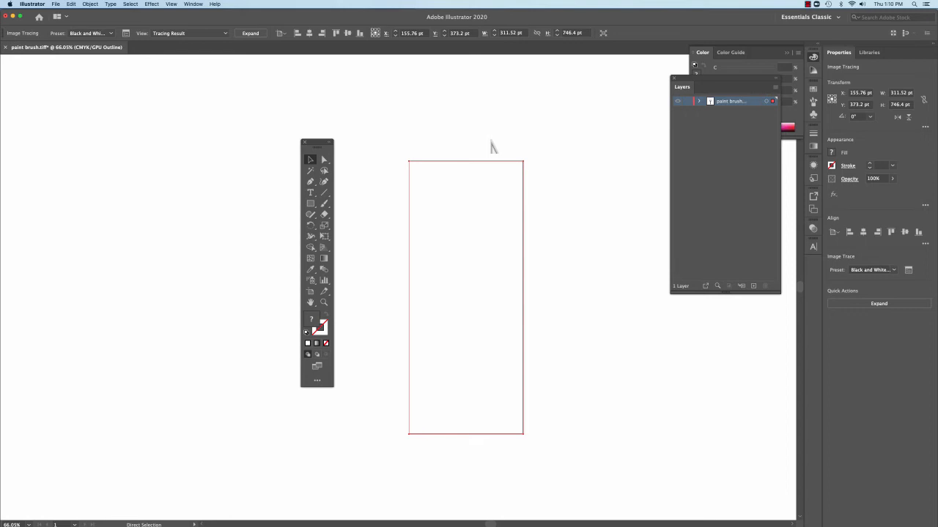
{"action": "key", "text": "super+y"}
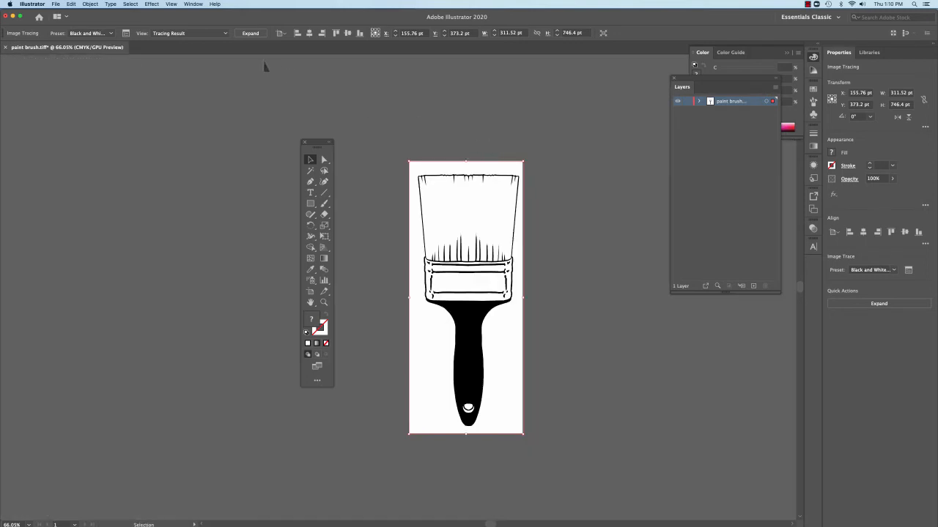
- Expand the traced paint brush into editable vector paths and check them in outline view
{"action": "left_click", "coordinate": [250, 33]}
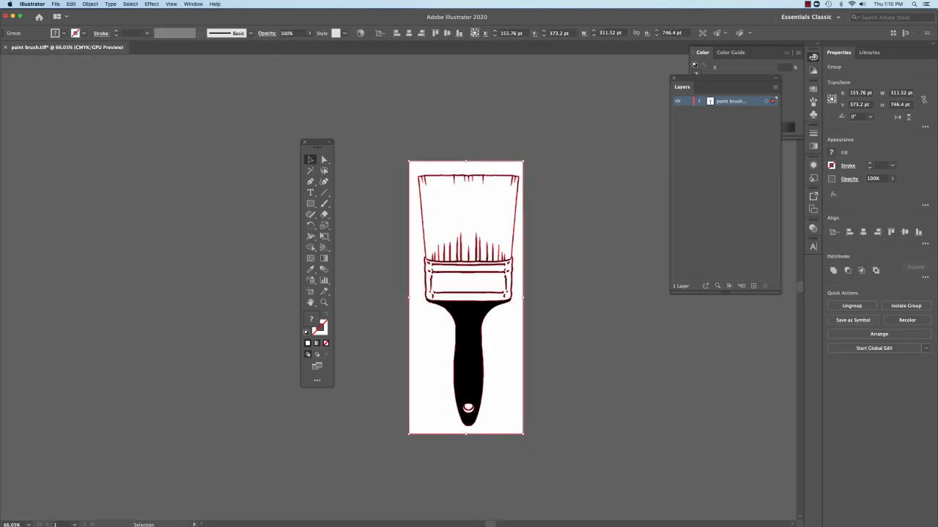
{"action": "key", "text": "super+y"}
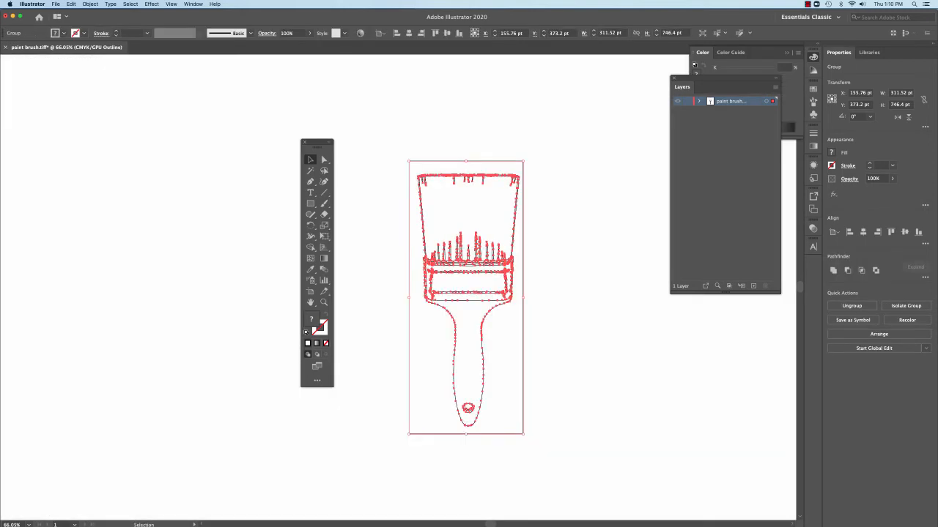
{"action": "left_click", "coordinate": [382, 115]}
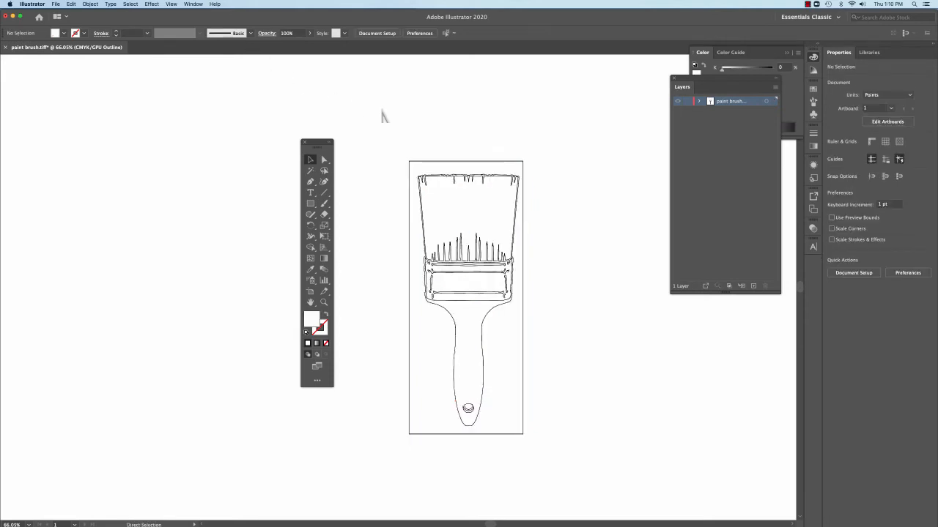
{"action": "key", "text": "super+y"}
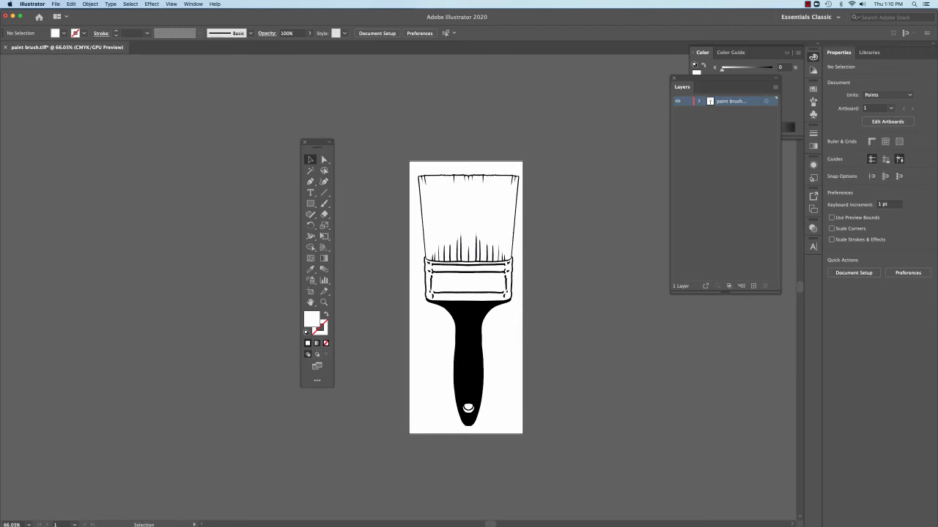
{"action": "left_click_drag", "start_coordinate": [317, 141], "coordinate": [255, 107]}
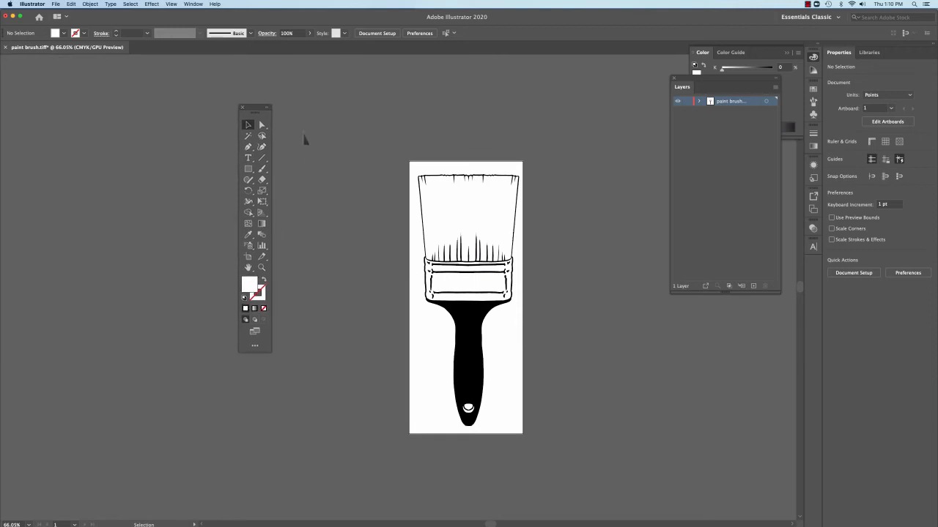
{"action": "left_click", "coordinate": [423, 320]}
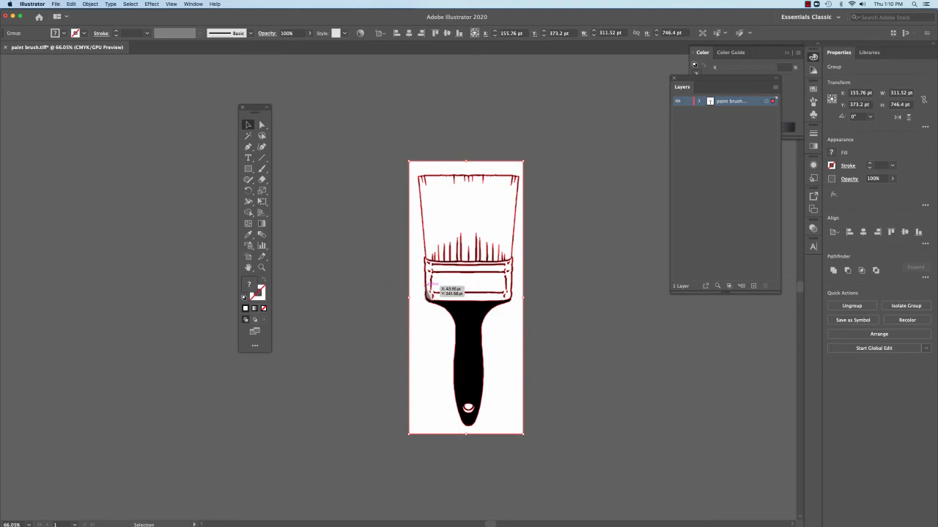
{"action": "left_click", "coordinate": [376, 272]}
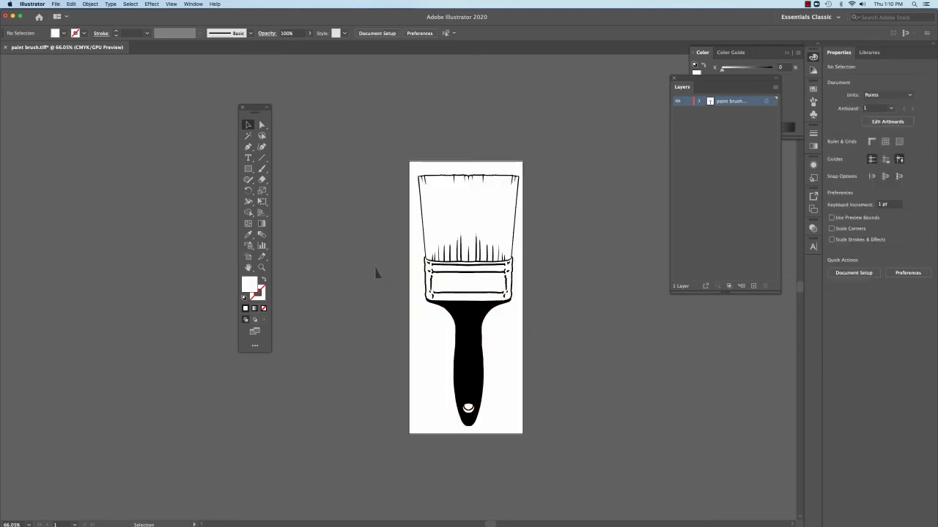
- Draw a white rectangle about 273 × 209 pt to the left of the brush, slightly overlapping the artboard's edge
{"action": "key", "text": "m"}
{"action": "left_click_drag", "start_coordinate": [313, 189], "coordinate": [410, 263]}
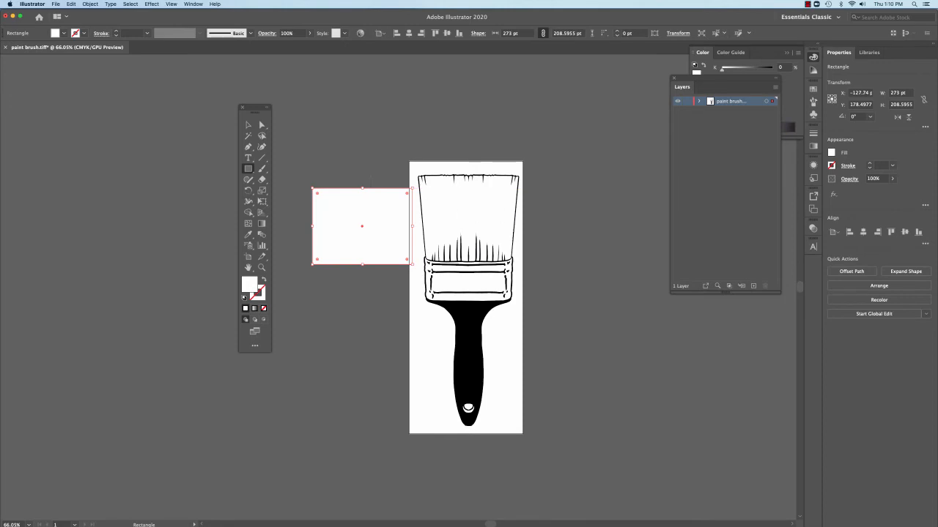
{"action": "key", "text": "v"}
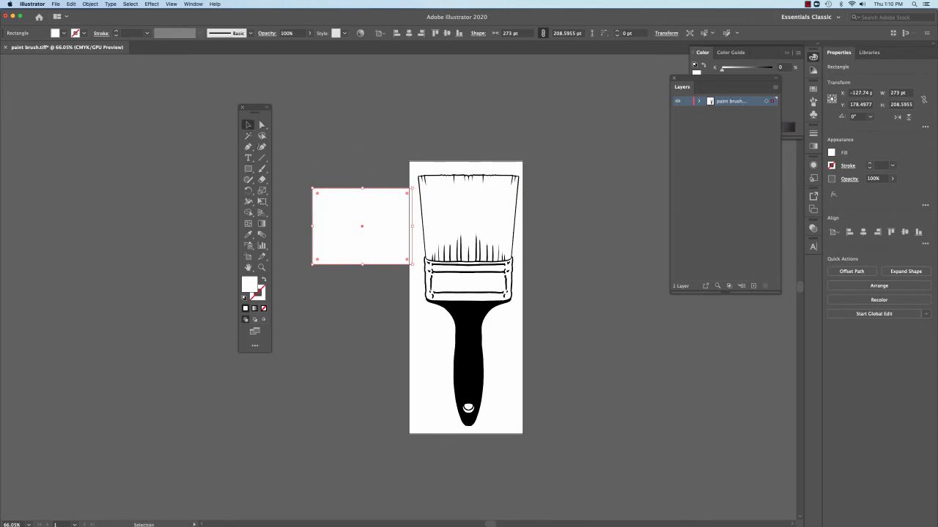
- Create a global CMYK process swatch of 100% magenta with the other inks at 0%, applied to the selected rectangle
{"action": "left_click", "coordinate": [702, 53]}
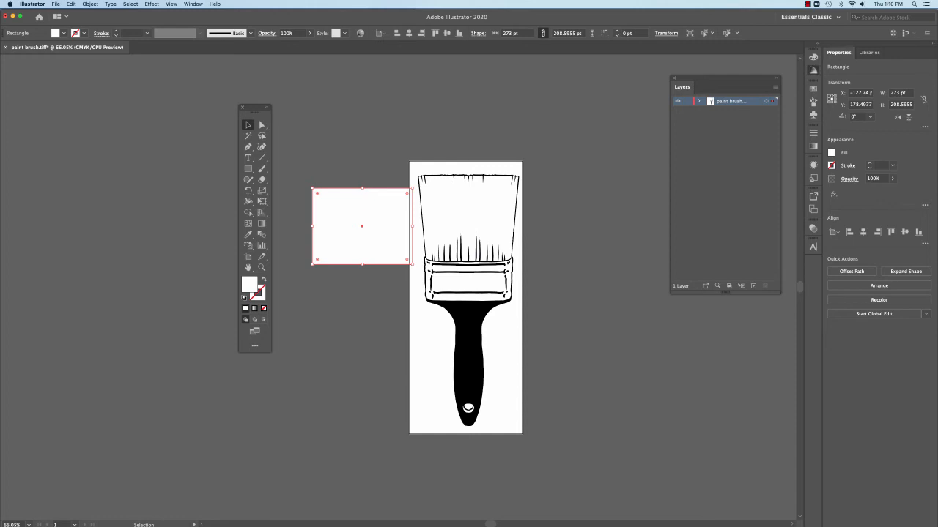
{"action": "left_click_drag", "start_coordinate": [682, 86], "coordinate": [690, 202]}
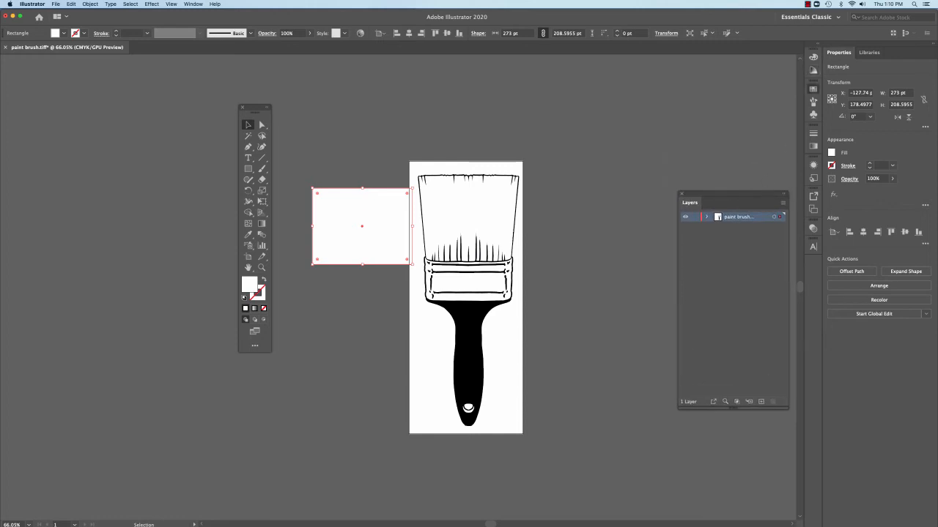
{"action": "left_click_drag", "start_coordinate": [813, 89], "coordinate": [638, 64]}
{"action": "left_click", "coordinate": [756, 90]}
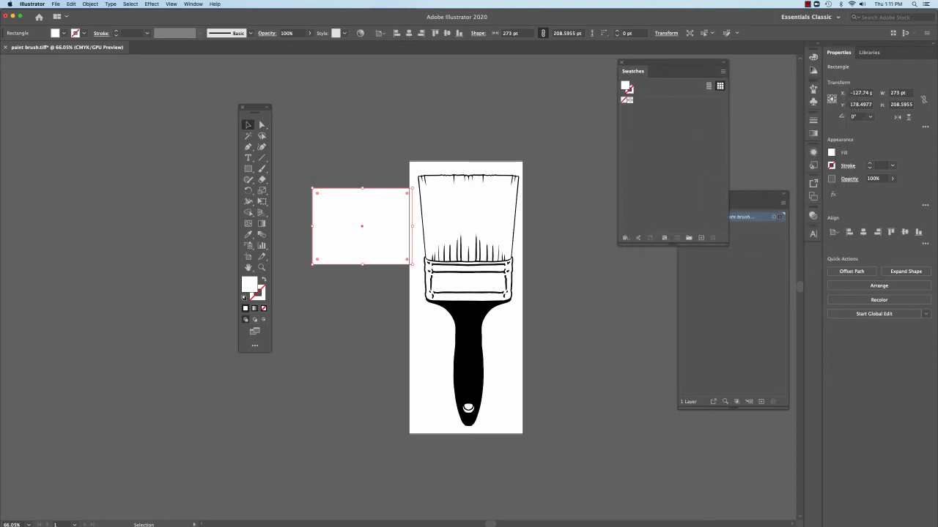
{"action": "left_click", "coordinate": [722, 71]}
{"action": "left_click", "coordinate": [757, 70]}
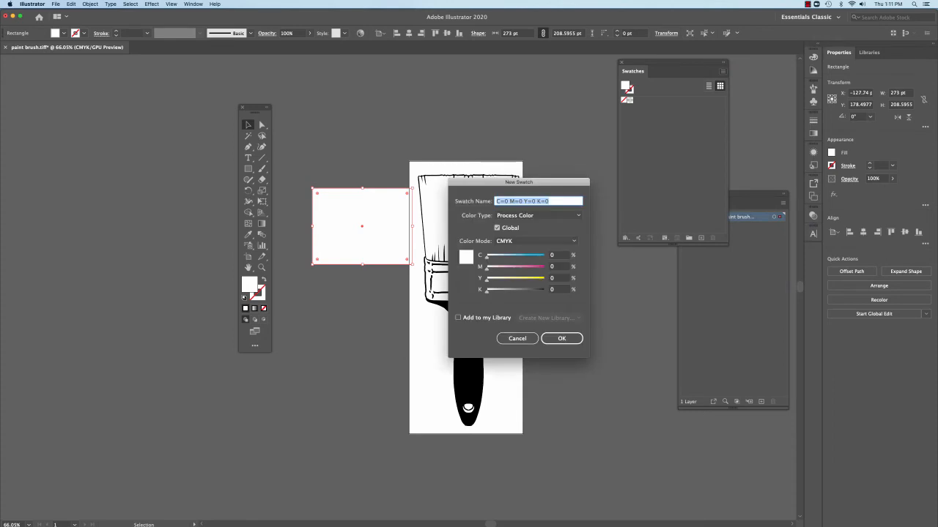
{"action": "left_click_drag", "start_coordinate": [486, 257], "coordinate": [544, 266]}
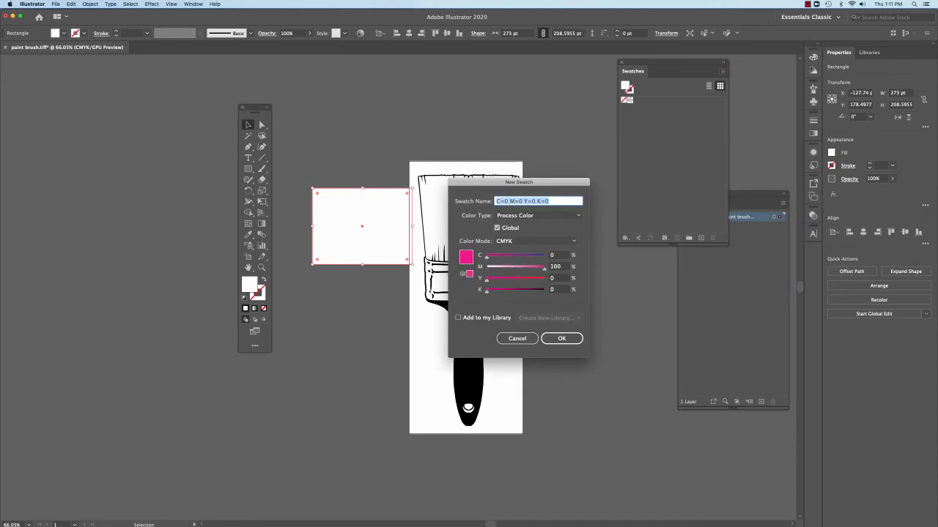
{"action": "left_click", "coordinate": [561, 339]}
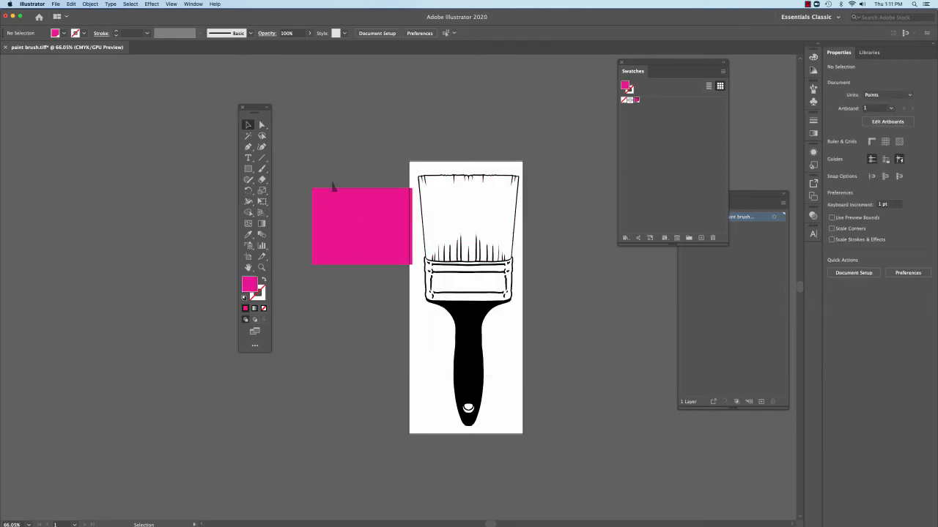
{"action": "left_click", "coordinate": [354, 131]}
- Add a new layer beneath the paint brush layer and transfer the magenta rectangle onto it by cutting and pasting
{"action": "left_click", "coordinate": [733, 307]}
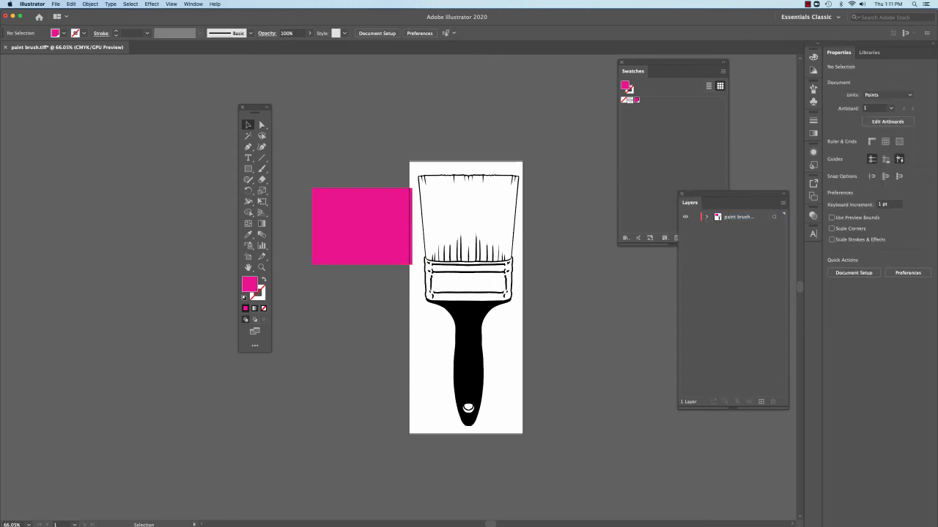
{"action": "left_click", "coordinate": [761, 401]}
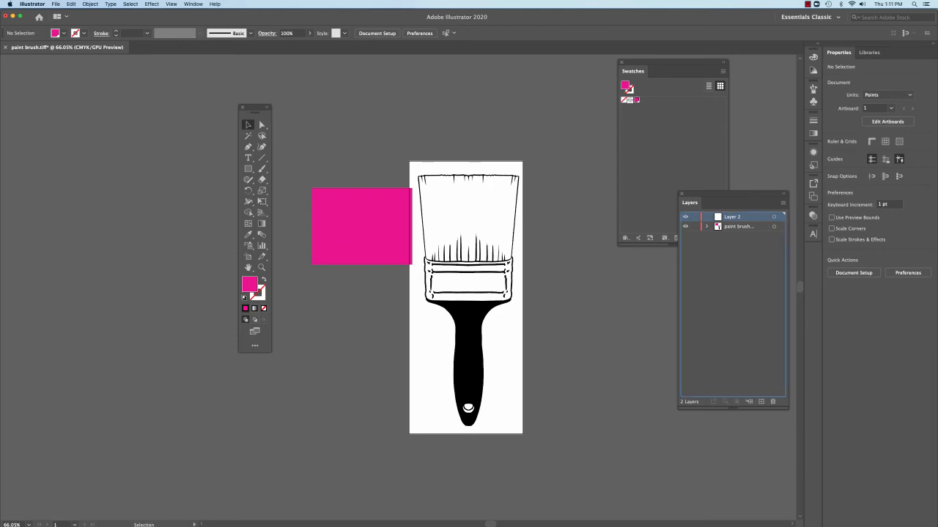
{"action": "left_click_drag", "start_coordinate": [738, 226], "coordinate": [736, 214]}
{"action": "left_click", "coordinate": [401, 233]}
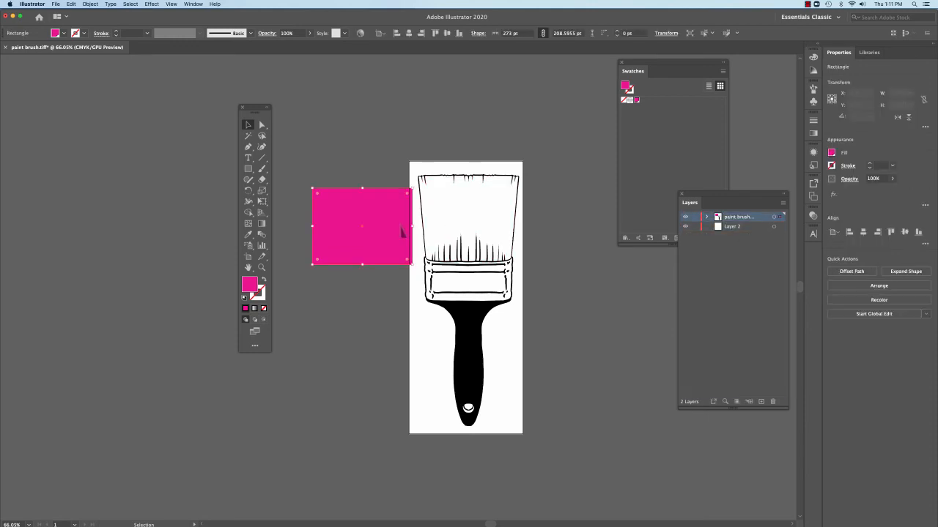
{"action": "key", "text": "Delete"}
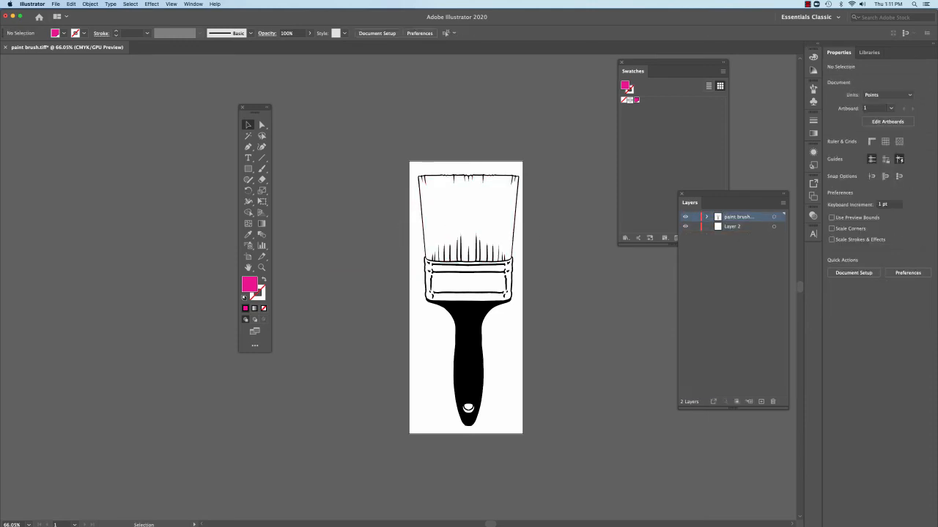
{"action": "key", "text": "super+z"}
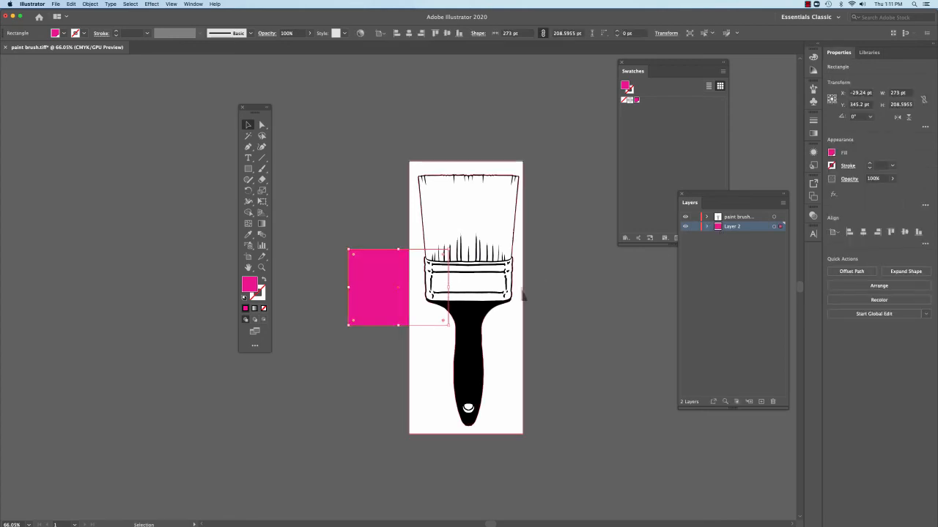
- Delete only the white background compound path surrounding the traced brush, leaving the brush artwork in place
{"action": "left_click", "coordinate": [521, 293]}
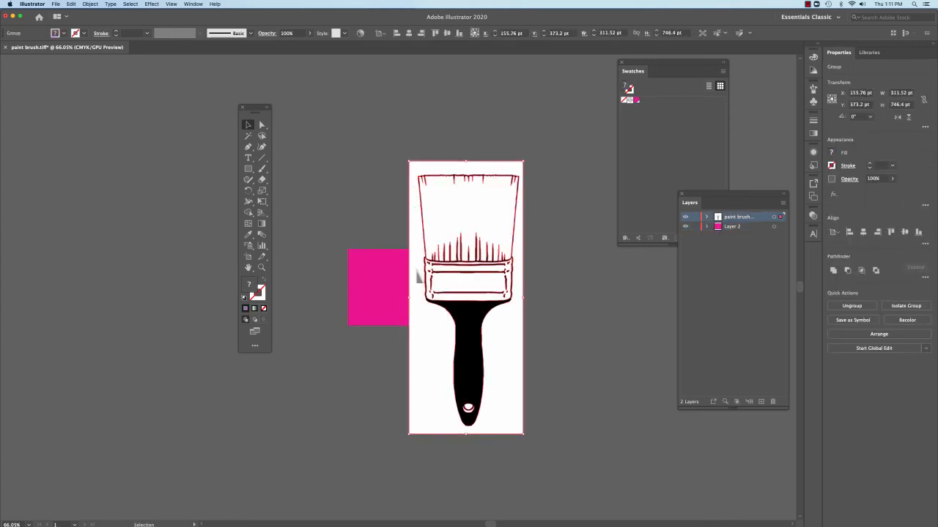
{"action": "left_click", "coordinate": [551, 284]}
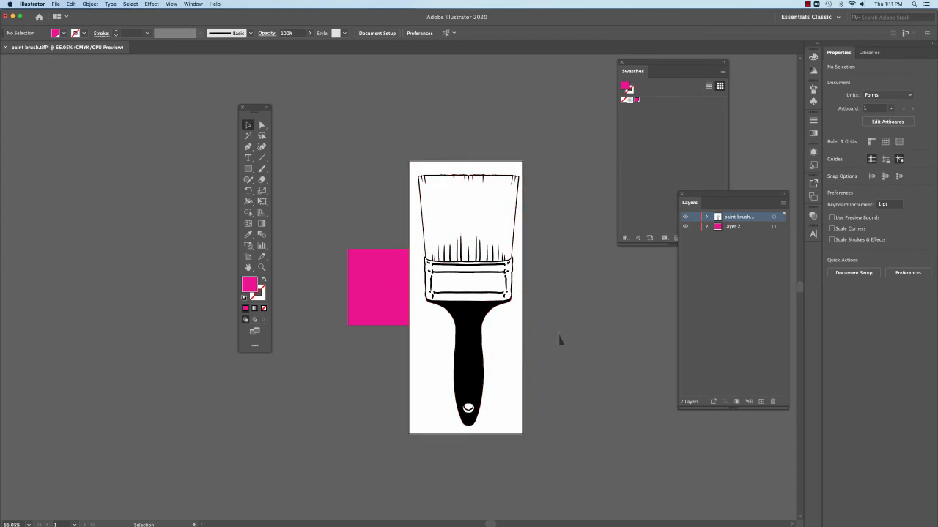
{"action": "left_click", "coordinate": [261, 125]}
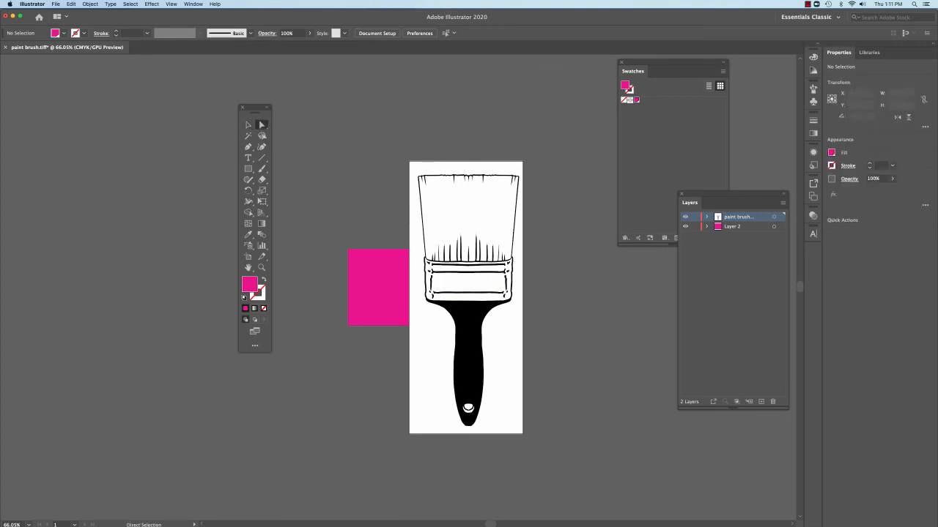
{"action": "left_click", "coordinate": [413, 243]}
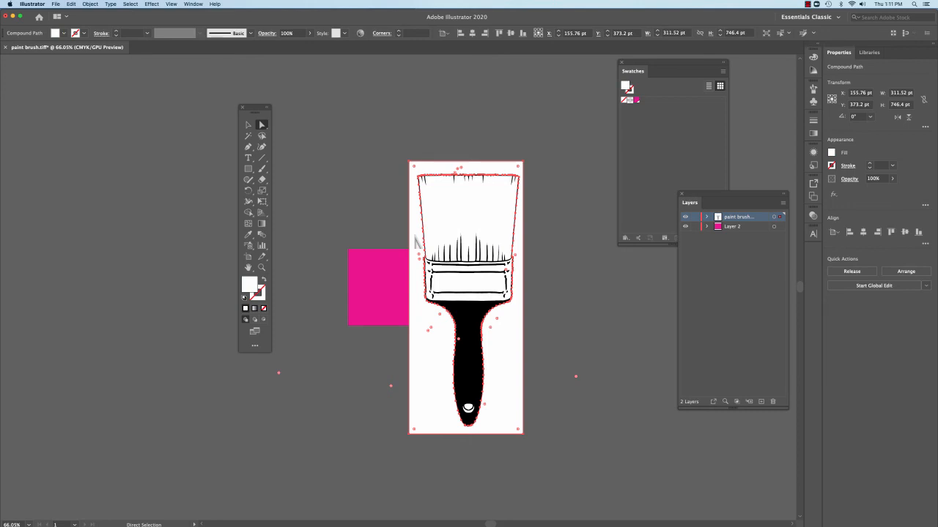
{"action": "key", "text": "Delete"}
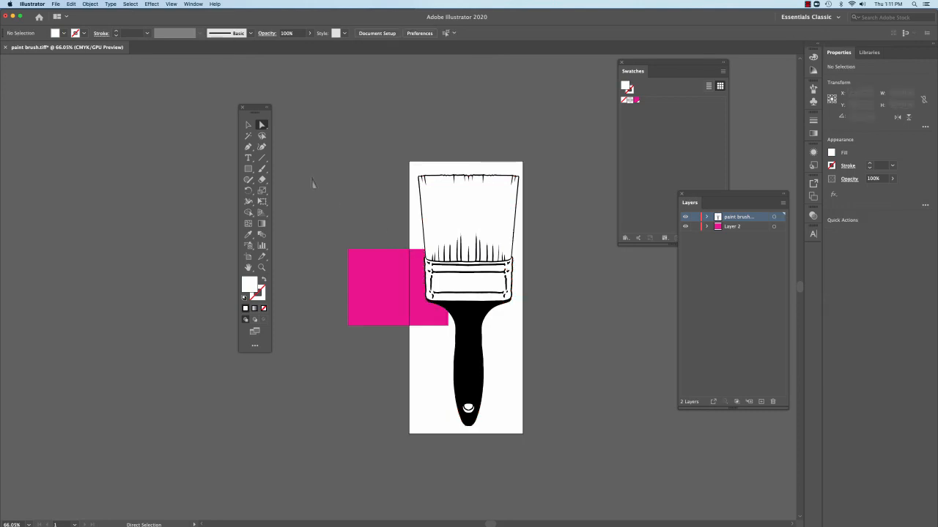
- Align the magenta rectangle with the artboard's upper-left corner and enlarge it to cover the entire artboard behind the brush
{"action": "key", "text": "v"}
{"action": "mouse_move", "coordinate": [387, 259]}
{"action": "left_mouse_down"}
{"action": "mouse_move", "coordinate": [456, 178]}
{"action": "mouse_move", "coordinate": [445, 178]}
{"action": "left_mouse_up"}
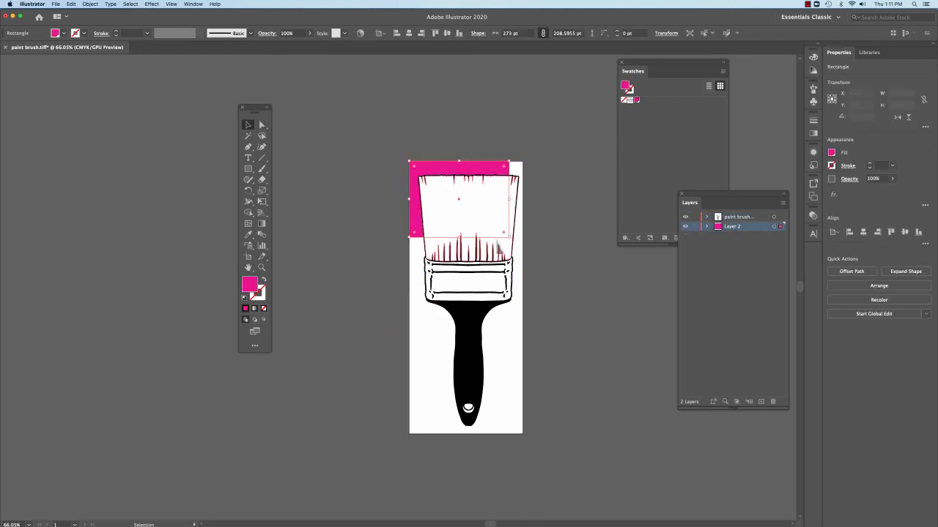
{"action": "left_click_drag", "start_coordinate": [507, 236], "coordinate": [523, 435]}
{"action": "left_click", "coordinate": [572, 384]}
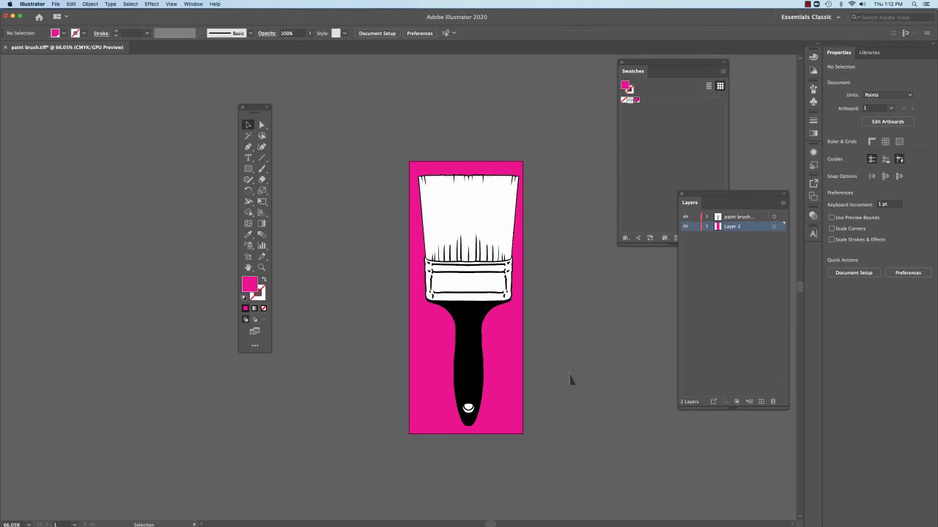
- Move the brush artwork slightly up and to the left over the magenta background
{"action": "mouse_move", "coordinate": [480, 248]}
{"action": "left_mouse_down"}
{"action": "mouse_move", "coordinate": [495, 238]}
{"action": "mouse_move", "coordinate": [474, 250]}
{"action": "mouse_move", "coordinate": [488, 231]}
{"action": "left_mouse_up"}
{"action": "left_click", "coordinate": [554, 245]}
{"action": "left_click", "coordinate": [559, 238]}
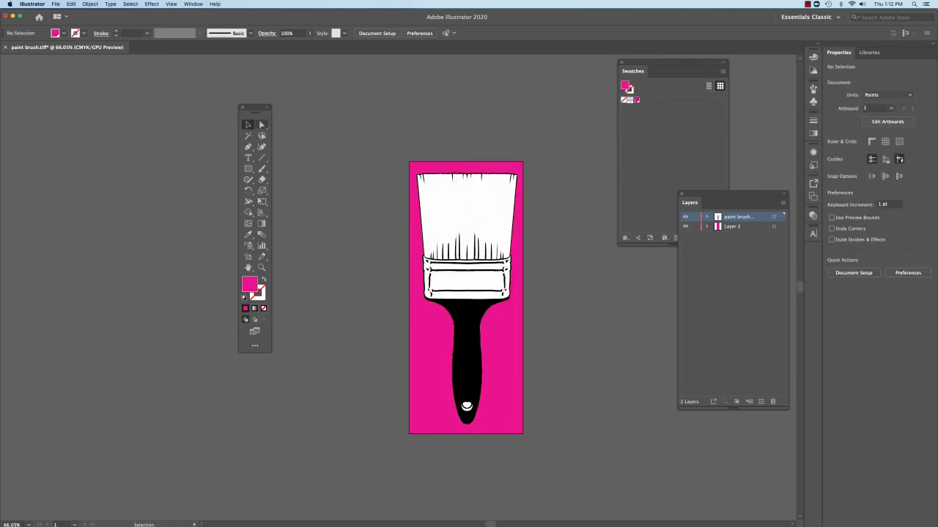
- Fill the brush's white bristle area with the magenta swatch at a 31% tint
{"action": "left_click", "coordinate": [262, 125]}
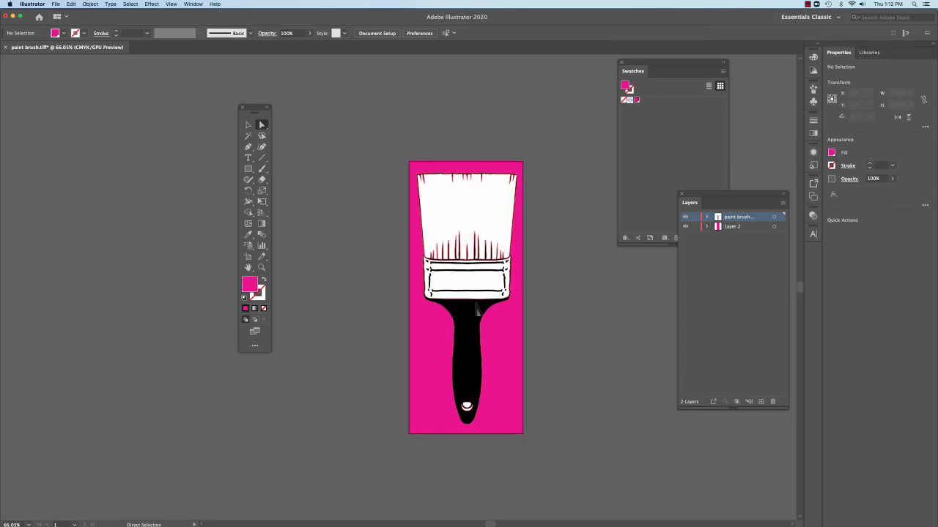
{"action": "left_click", "coordinate": [458, 216]}
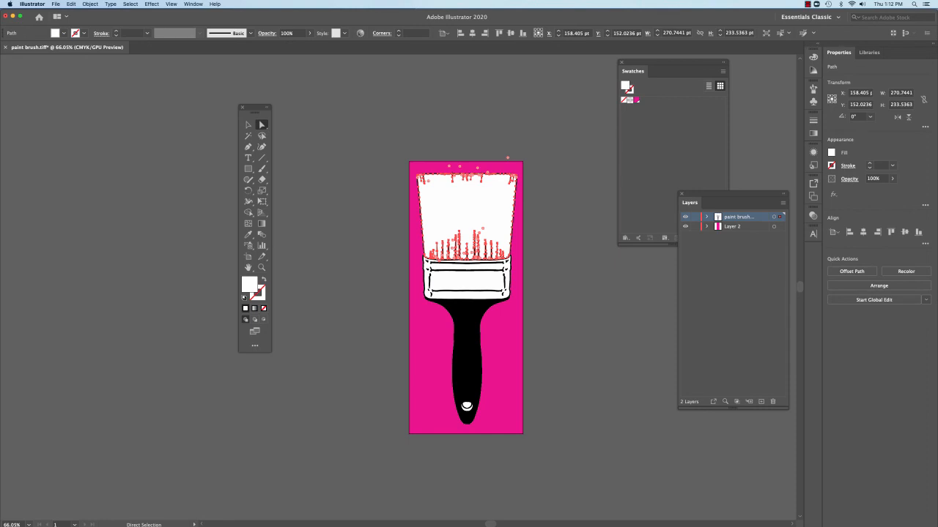
{"action": "left_click", "coordinate": [637, 99]}
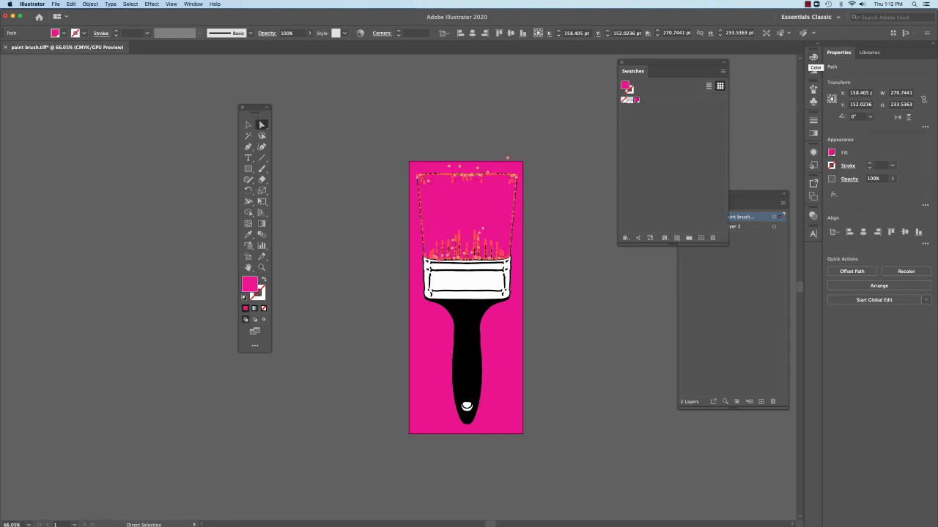
{"action": "left_click", "coordinate": [813, 57]}
{"action": "left_click_drag", "start_coordinate": [813, 57], "coordinate": [743, 68]}
{"action": "left_click", "coordinate": [752, 57]}
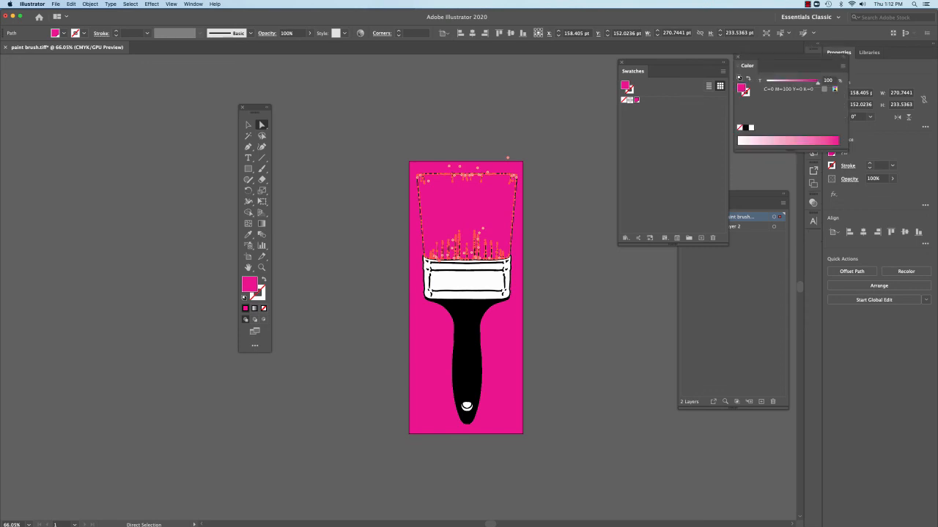
{"action": "left_click_drag", "start_coordinate": [817, 82], "coordinate": [781, 81]}
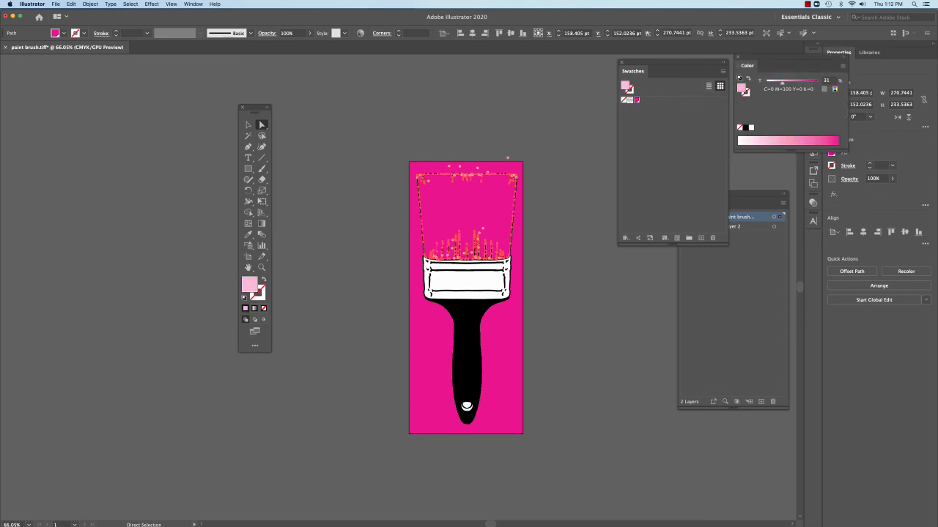
{"action": "left_click", "coordinate": [569, 167]}
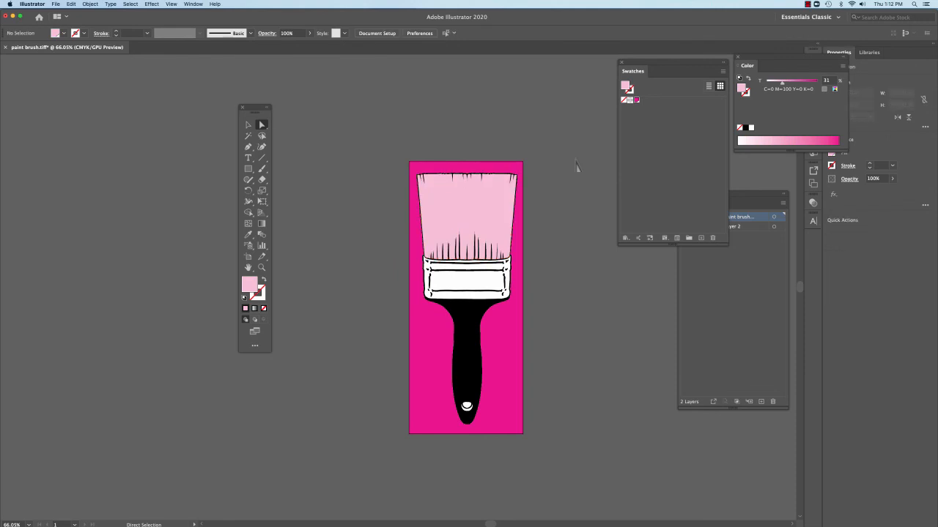